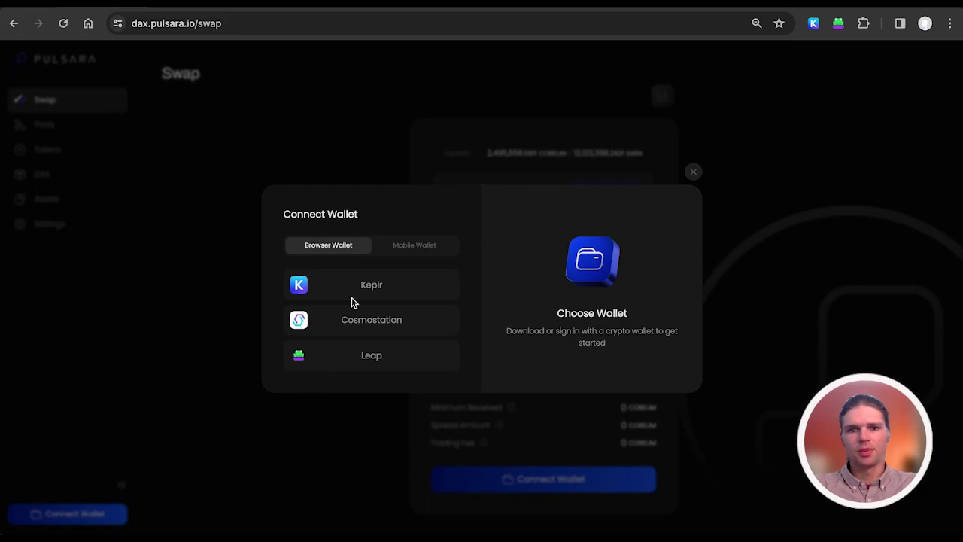
Connect the Keplr browser wallet, which shows an available balance of 5 SARA.
{"action": "left_click", "coordinate": [356, 288]}
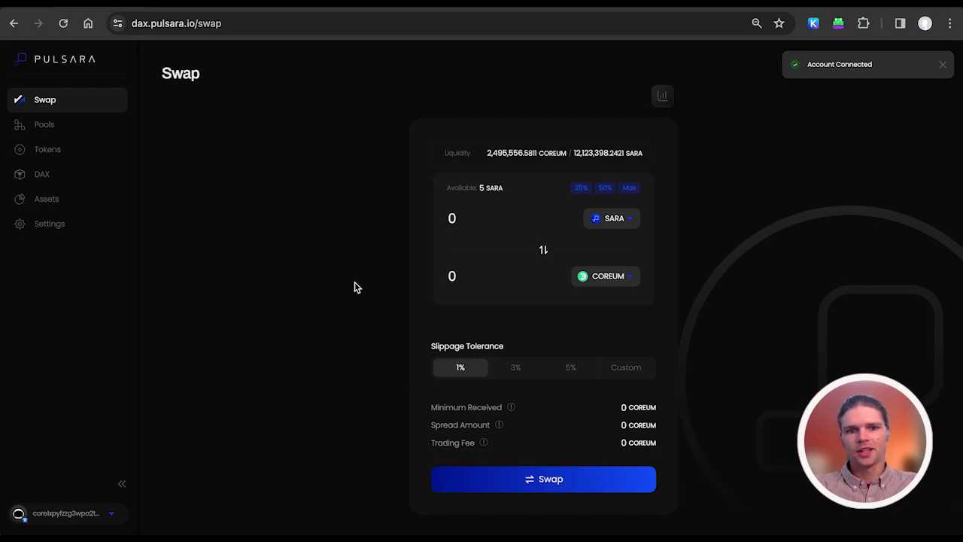
Open the Tokens Index listing CORE, SARA, USDC, DYDX and other tokens.
{"action": "left_click", "coordinate": [52, 151]}
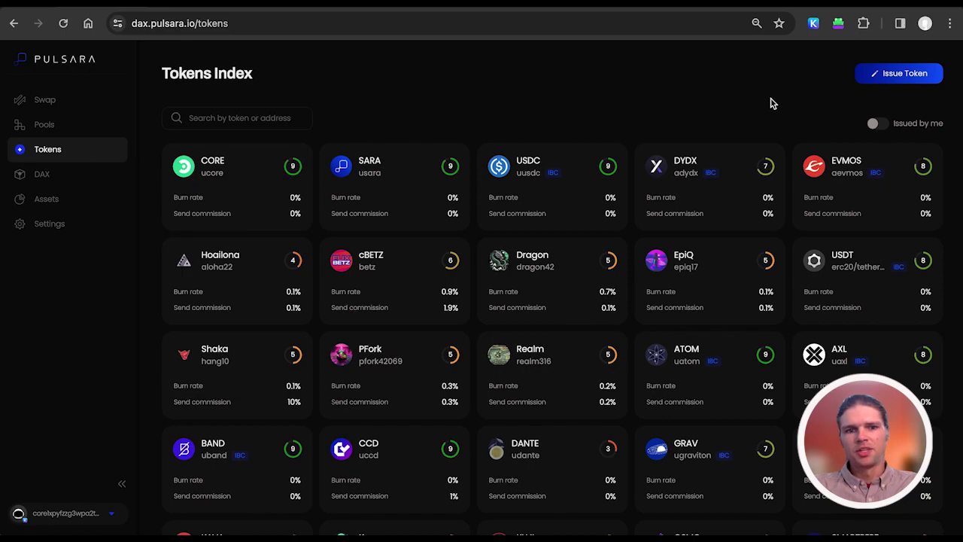
Start a new fungible token with symbol test and subunit utest.
{"action": "left_click", "coordinate": [905, 79]}
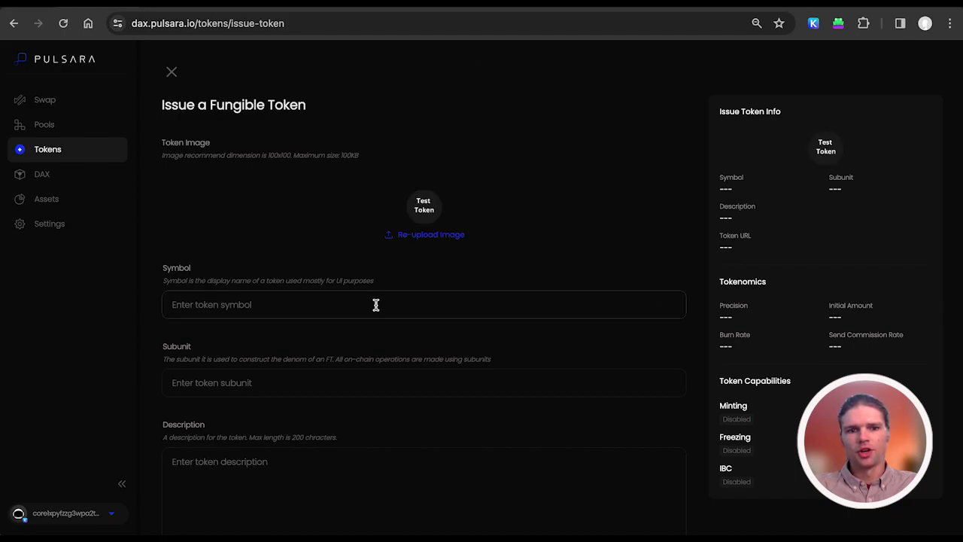
{"action": "left_click", "coordinate": [375, 304]}
{"action": "type", "text": "test"}
{"action": "left_click", "coordinate": [346, 383]}
{"action": "type", "text": "utest"}
Give the token the description 'this token is a test' and URL test.com.
{"action": "scroll", "coordinate": [451, 344], "scroll_direction": "down", "scroll_amount": 2}
{"action": "left_click", "coordinate": [441, 346]}
{"action": "type", "text": "this to"}
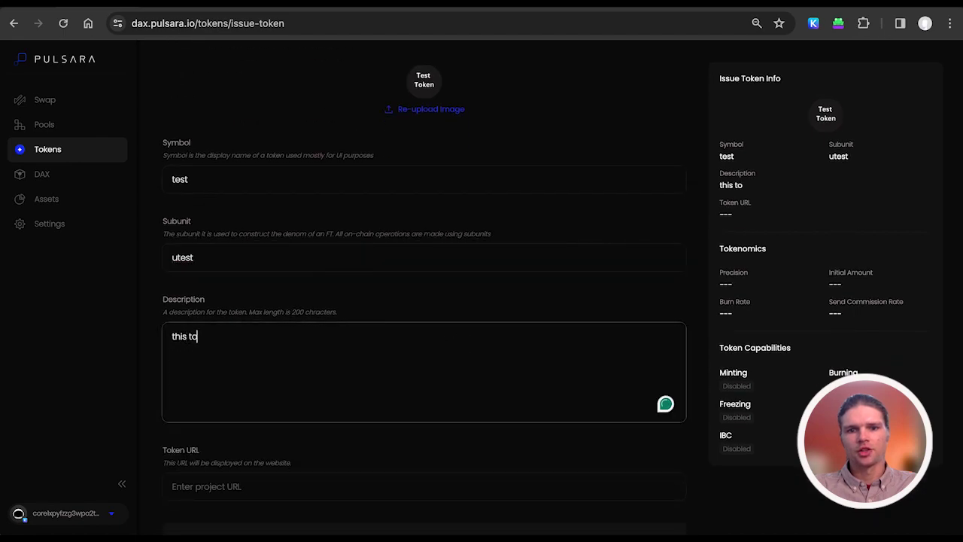
{"action": "type", "text": "ken is a test"}
{"action": "scroll", "coordinate": [492, 286], "scroll_direction": "down", "scroll_amount": 2}
{"action": "left_click", "coordinate": [435, 340]}
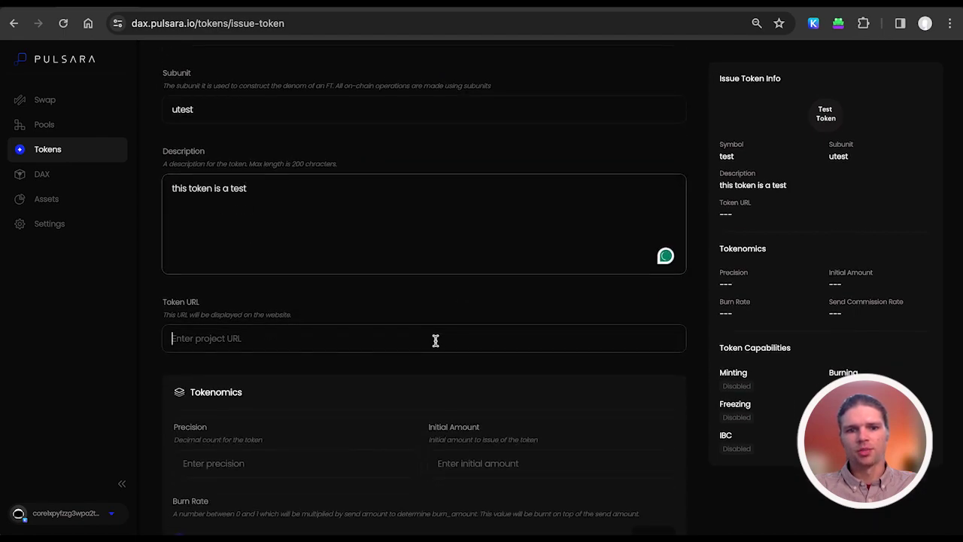
{"action": "type", "text": "test.com"}
{"action": "scroll", "coordinate": [459, 322], "scroll_direction": "down", "scroll_amount": 2}
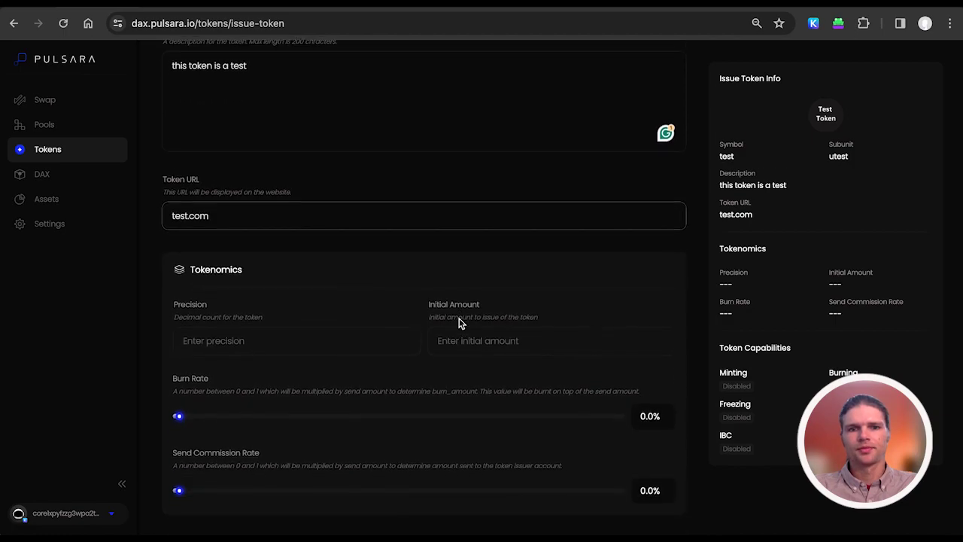
{"action": "scroll", "coordinate": [424, 294], "scroll_direction": "down", "scroll_amount": 2}
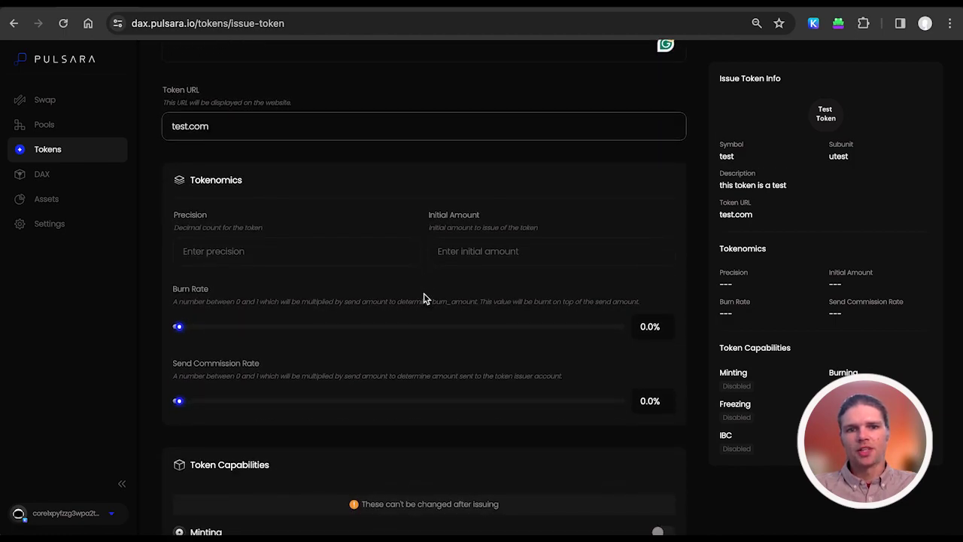
Set precision 6, initial amount 100,000, burn rate 1.5% and send commission 0.6%.
{"action": "left_click", "coordinate": [315, 256]}
{"action": "type", "text": "6"}
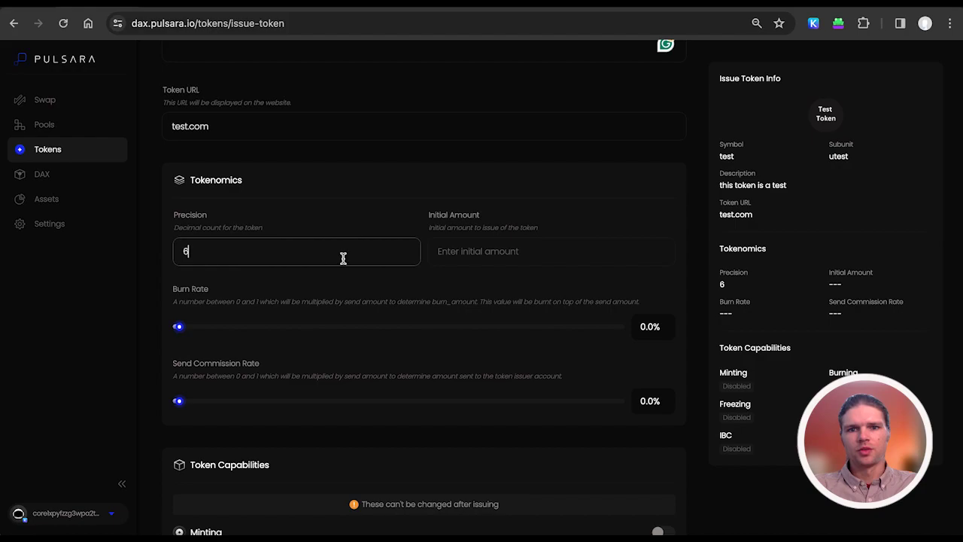
{"action": "left_click", "coordinate": [464, 254]}
{"action": "type", "text": "100,000"}
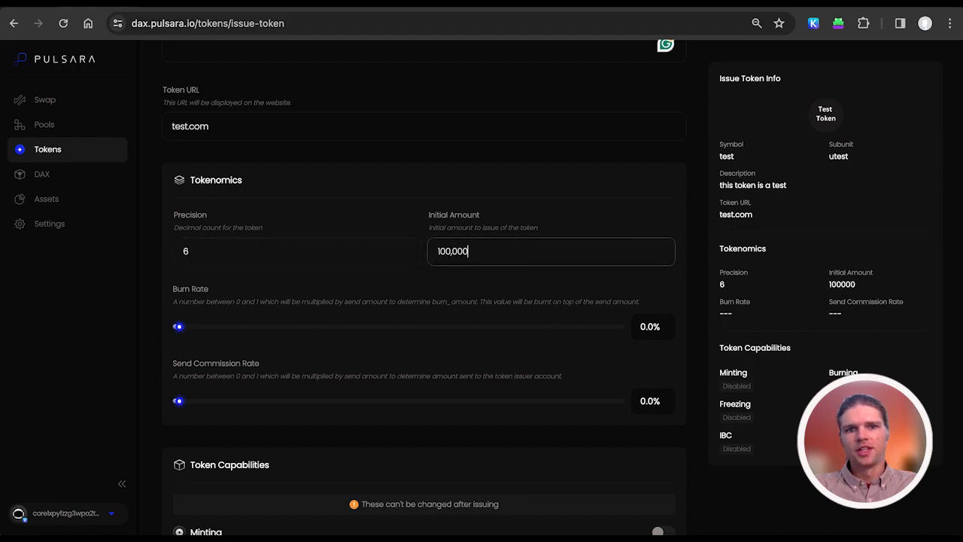
{"action": "left_click", "coordinate": [179, 330]}
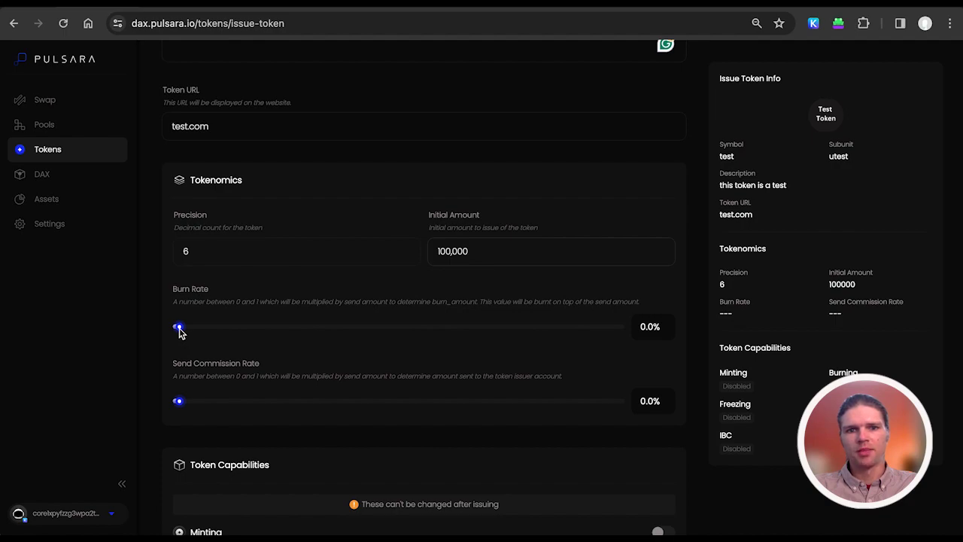
{"action": "left_click_drag", "start_coordinate": [179, 331], "coordinate": [187, 334]}
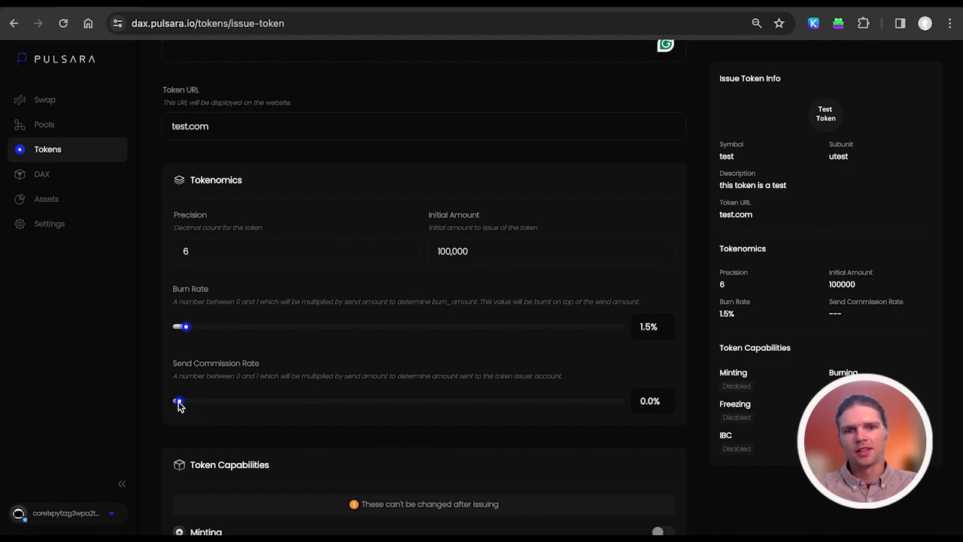
{"action": "mouse_move", "coordinate": [181, 403]}
{"action": "left_mouse_down"}
{"action": "mouse_move", "coordinate": [239, 404]}
{"action": "mouse_move", "coordinate": [182, 403]}
{"action": "left_mouse_up"}
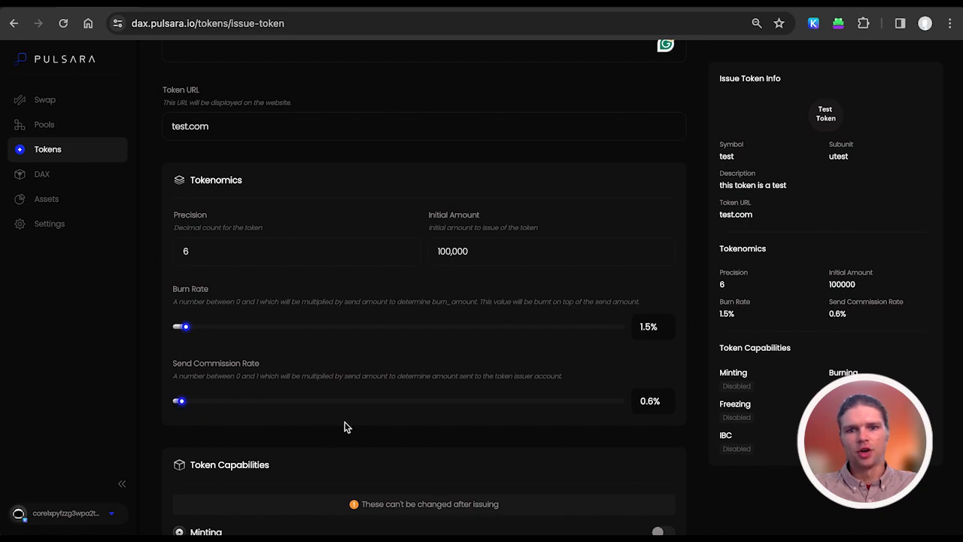
Turn burning on, leaving minting and freezing off after trying both toggles.
{"action": "scroll", "coordinate": [369, 429], "scroll_direction": "down", "scroll_amount": 1}
{"action": "scroll", "coordinate": [411, 408], "scroll_direction": "down", "scroll_amount": 1}
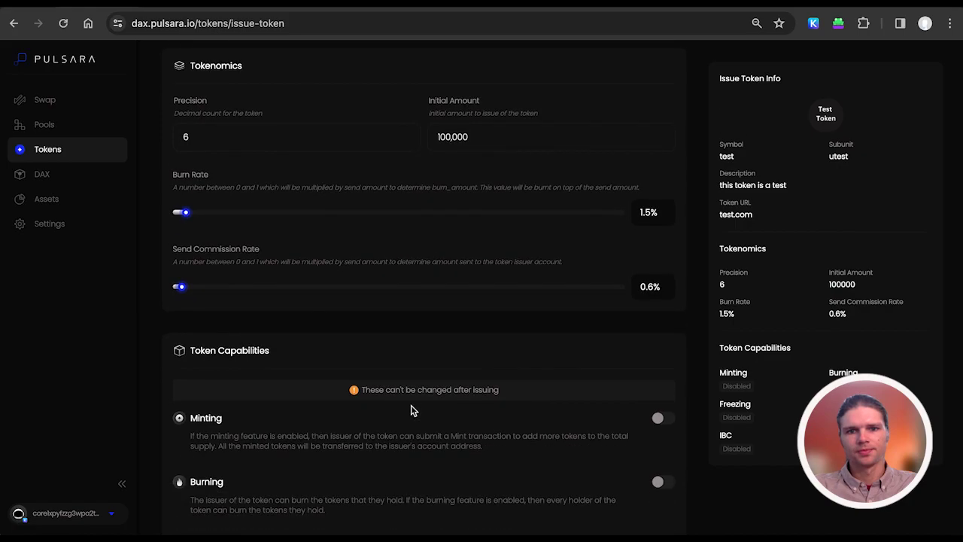
{"action": "scroll", "coordinate": [411, 407], "scroll_direction": "down", "scroll_amount": 2}
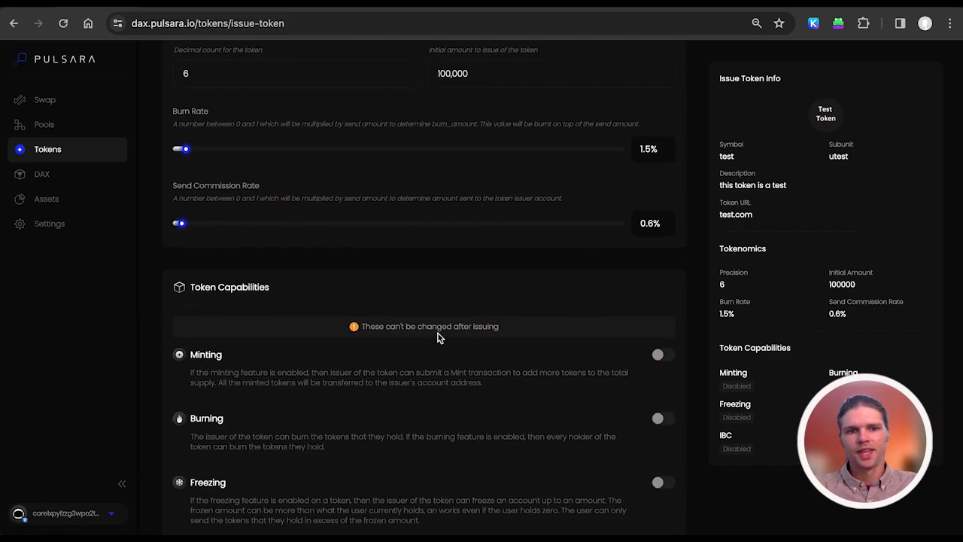
{"action": "scroll", "coordinate": [454, 290], "scroll_direction": "down", "scroll_amount": 4}
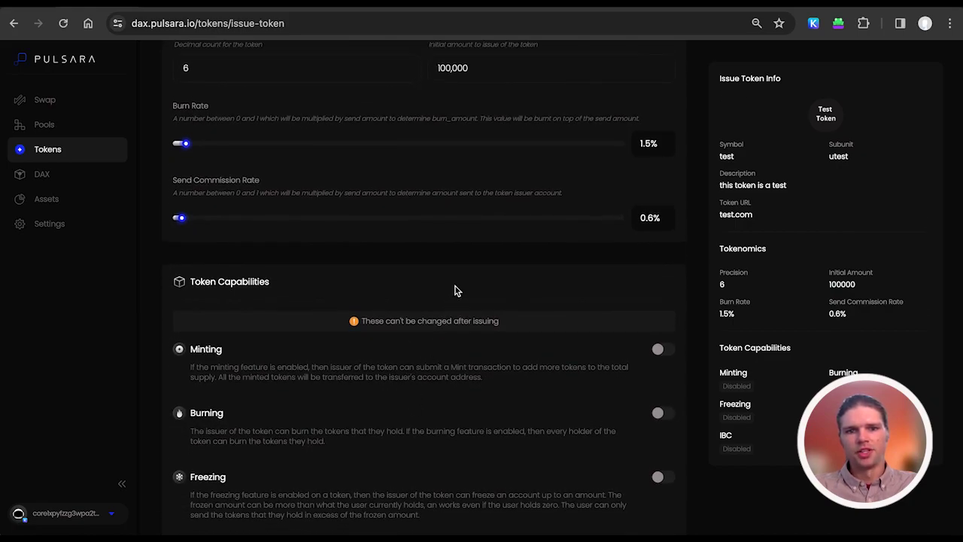
{"action": "scroll", "coordinate": [455, 291], "scroll_direction": "down", "scroll_amount": 1}
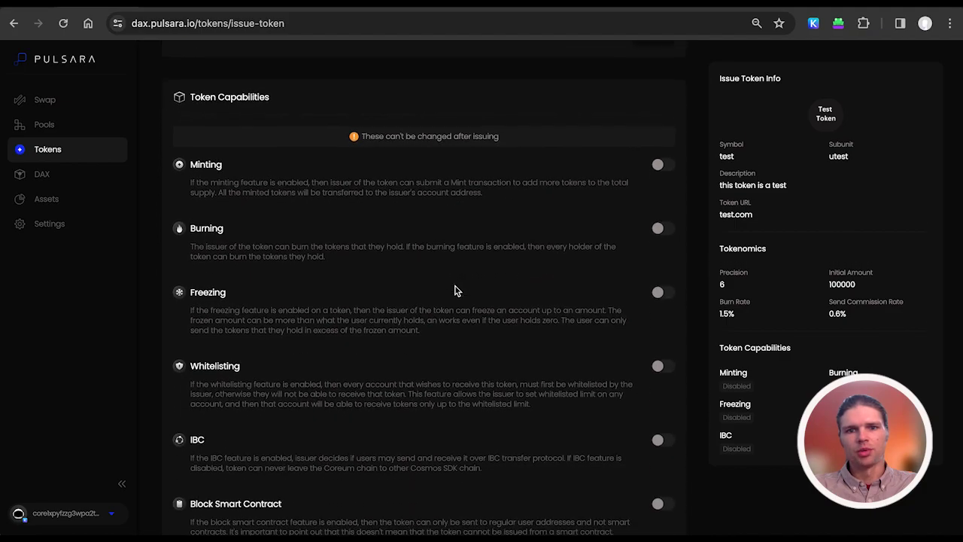
{"action": "left_click", "coordinate": [666, 167]}
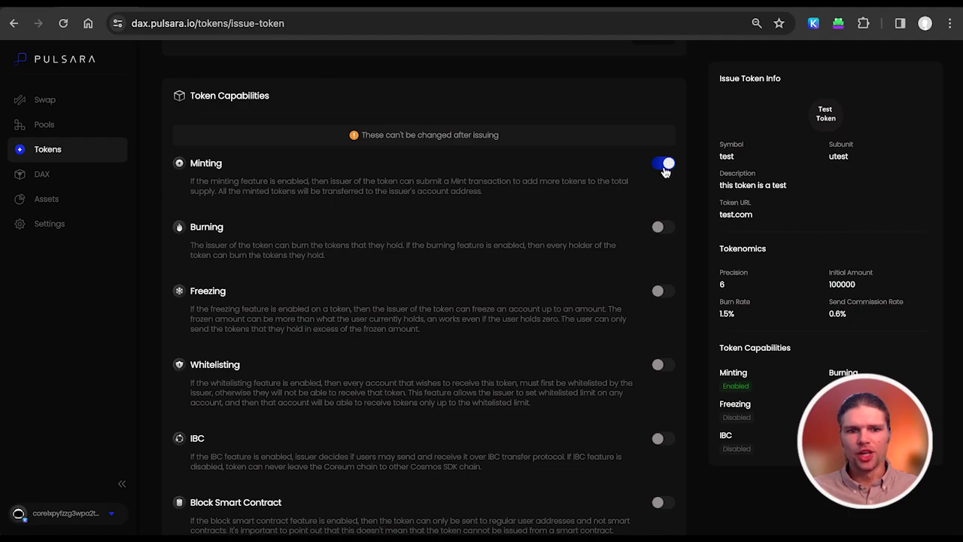
{"action": "left_click", "coordinate": [666, 166]}
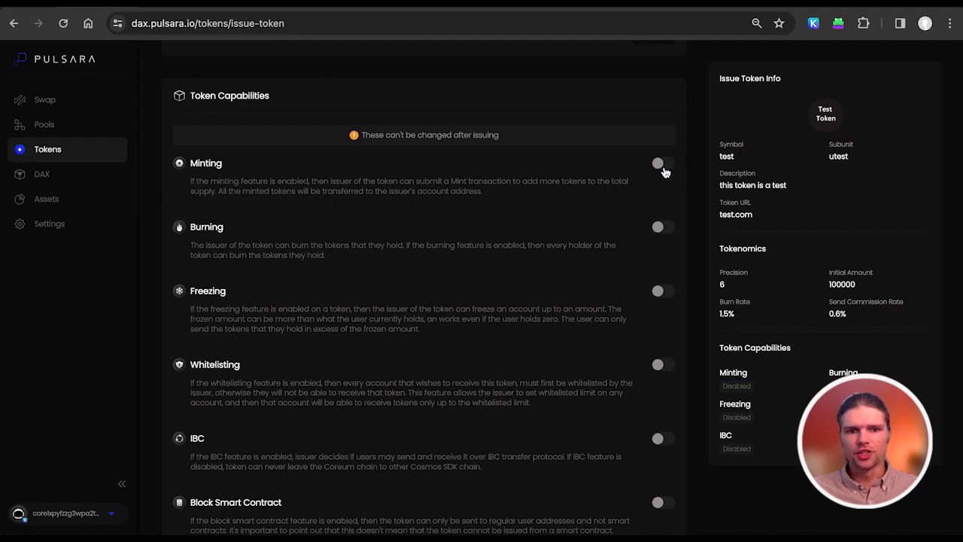
{"action": "left_click", "coordinate": [665, 233]}
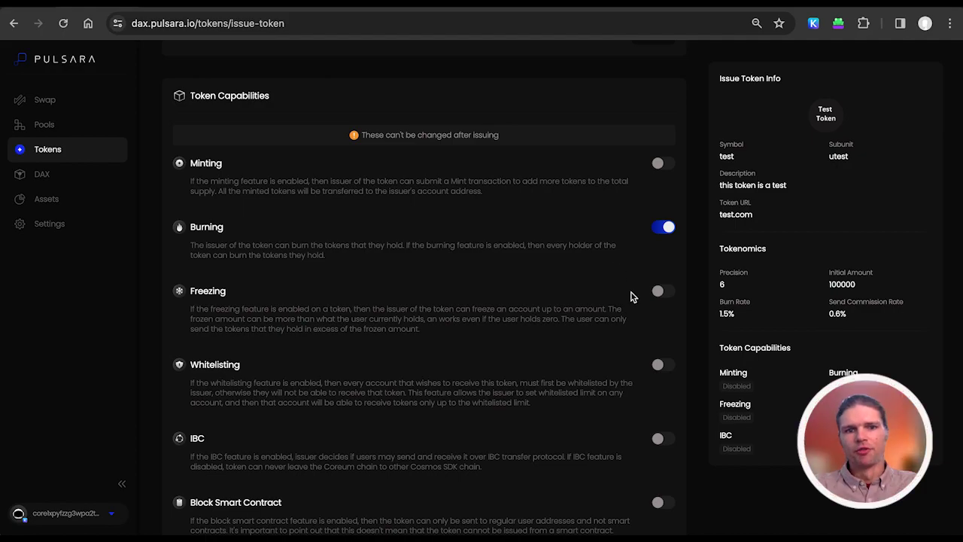
{"action": "scroll", "coordinate": [655, 325], "scroll_direction": "down", "scroll_amount": 1}
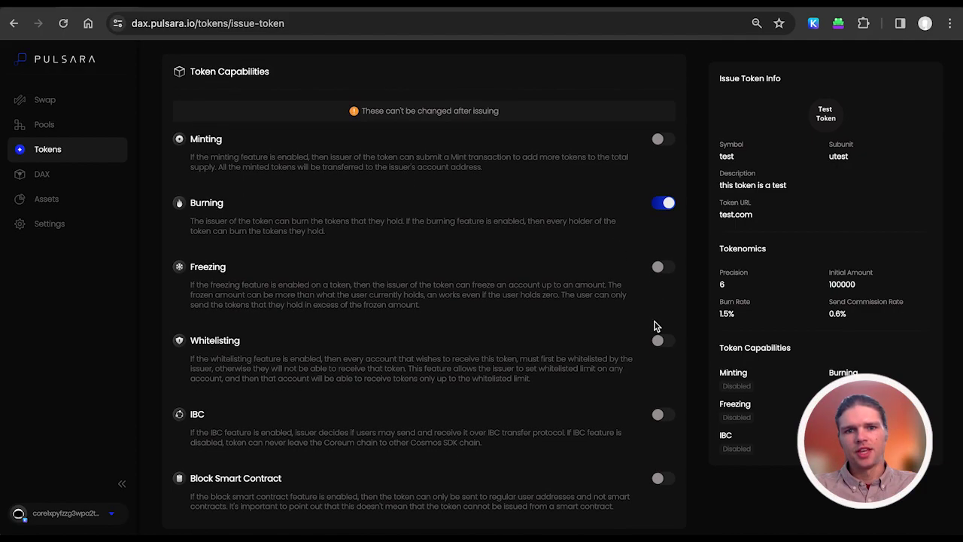
{"action": "left_click", "coordinate": [662, 271]}
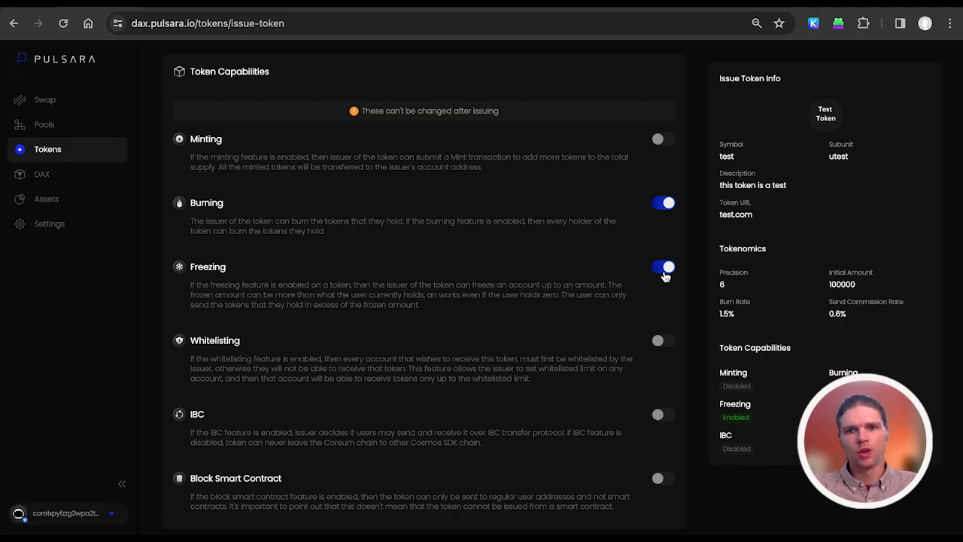
{"action": "left_click", "coordinate": [664, 273]}
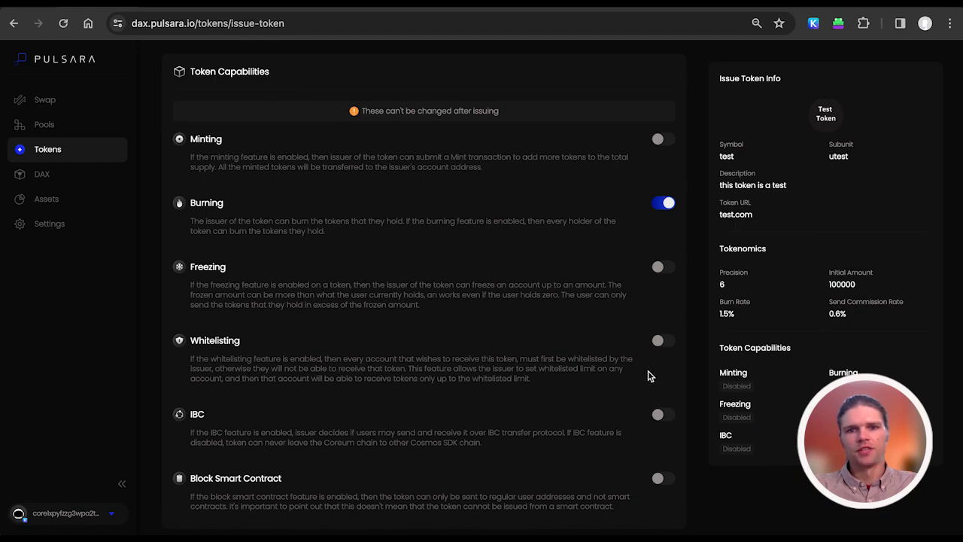
{"action": "scroll", "coordinate": [649, 374], "scroll_direction": "down", "scroll_amount": 1}
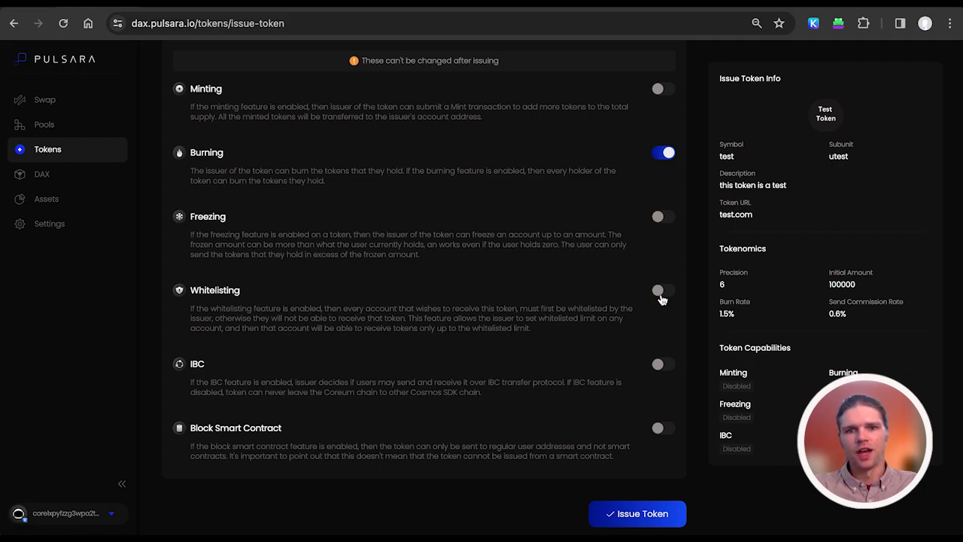
Turn on the Whitelisting and IBC toggles, leaving Block Smart Contract off.
{"action": "left_click", "coordinate": [661, 297]}
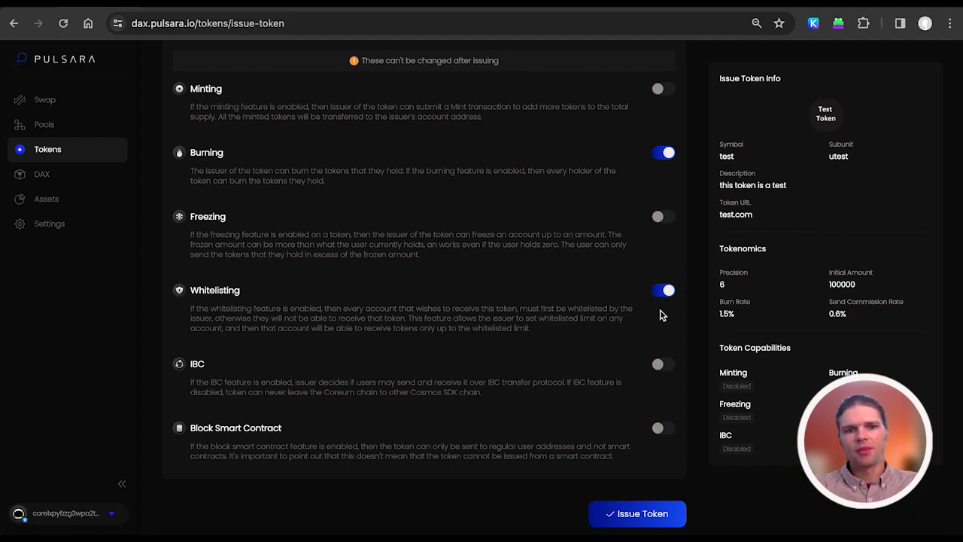
{"action": "left_click", "coordinate": [656, 366]}
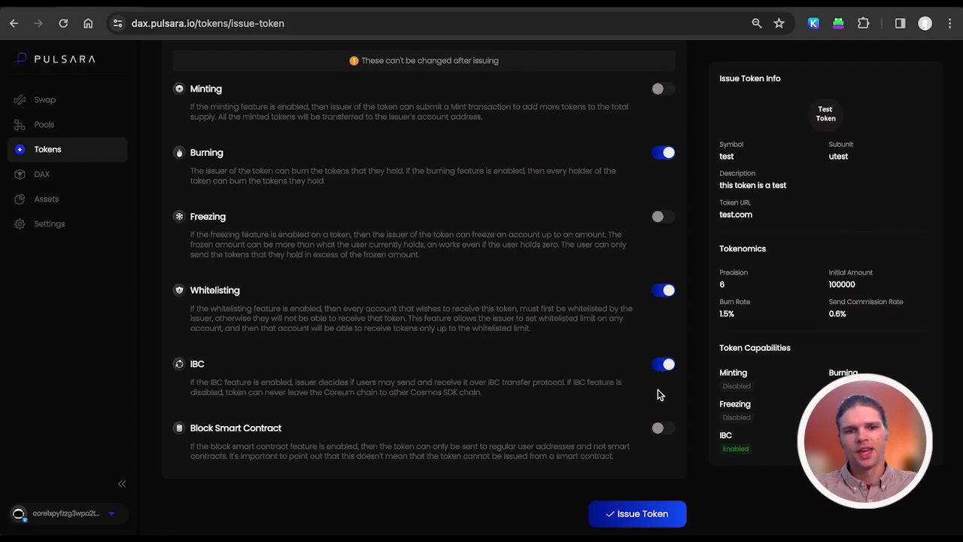
{"action": "scroll", "coordinate": [657, 390], "scroll_direction": "down", "scroll_amount": 1}
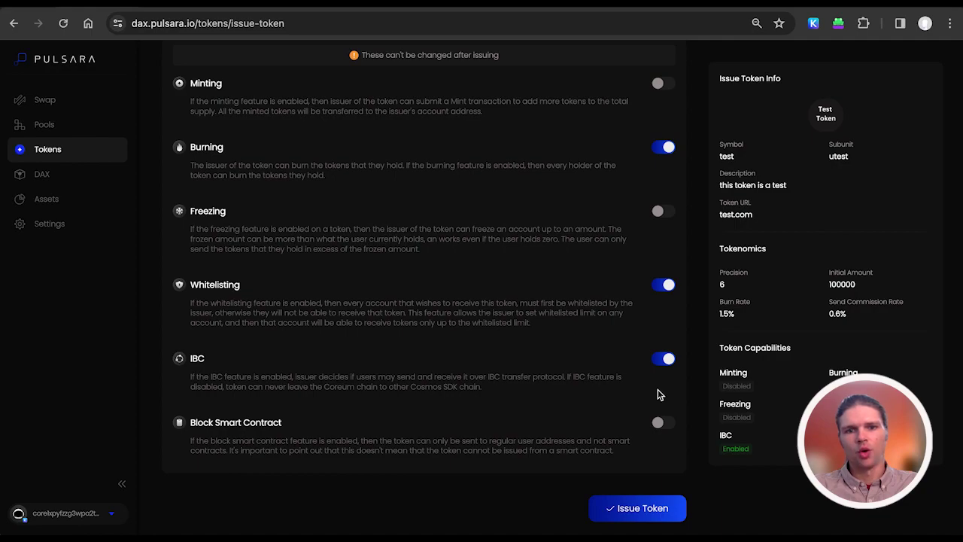
{"action": "scroll", "coordinate": [657, 390], "scroll_direction": "down", "scroll_amount": 1}
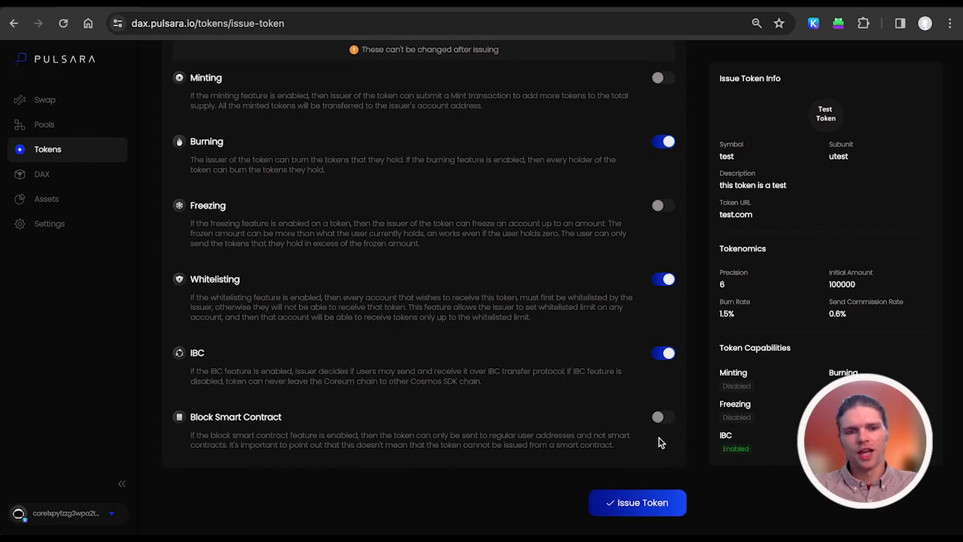
{"action": "left_click", "coordinate": [662, 423]}
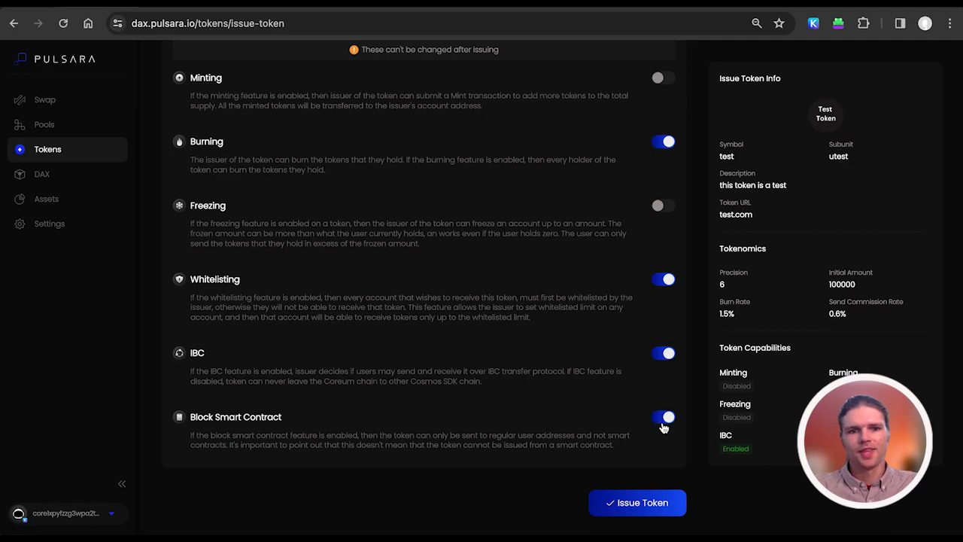
{"action": "left_click", "coordinate": [663, 426]}
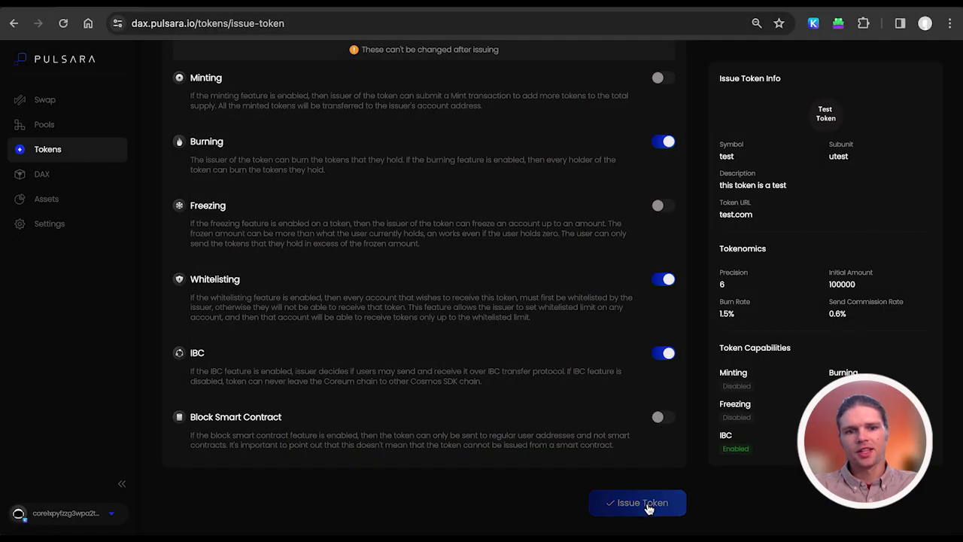
Verify the account and issue the test token, approving both Keplr transactions.
{"action": "left_click", "coordinate": [648, 509]}
{"action": "left_click", "coordinate": [539, 387]}
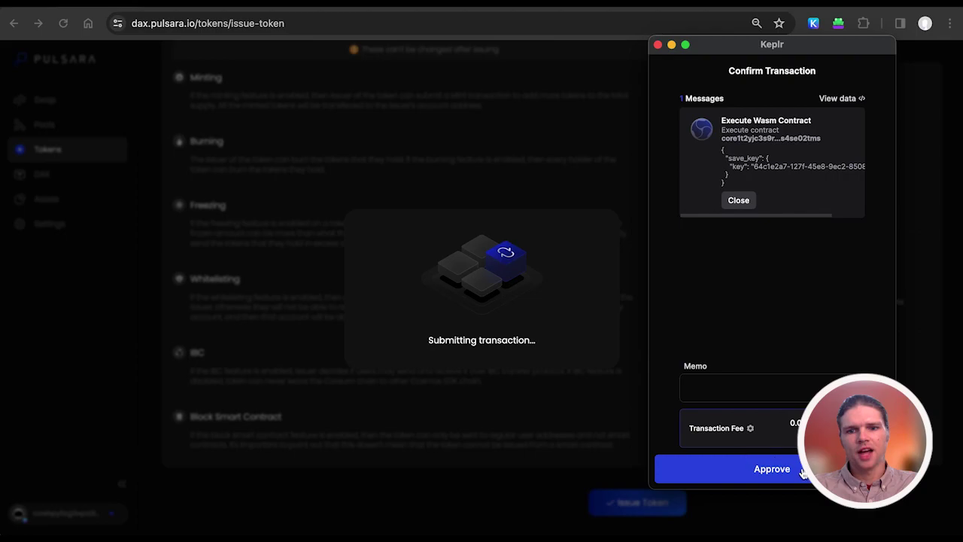
{"action": "left_click", "coordinate": [802, 471]}
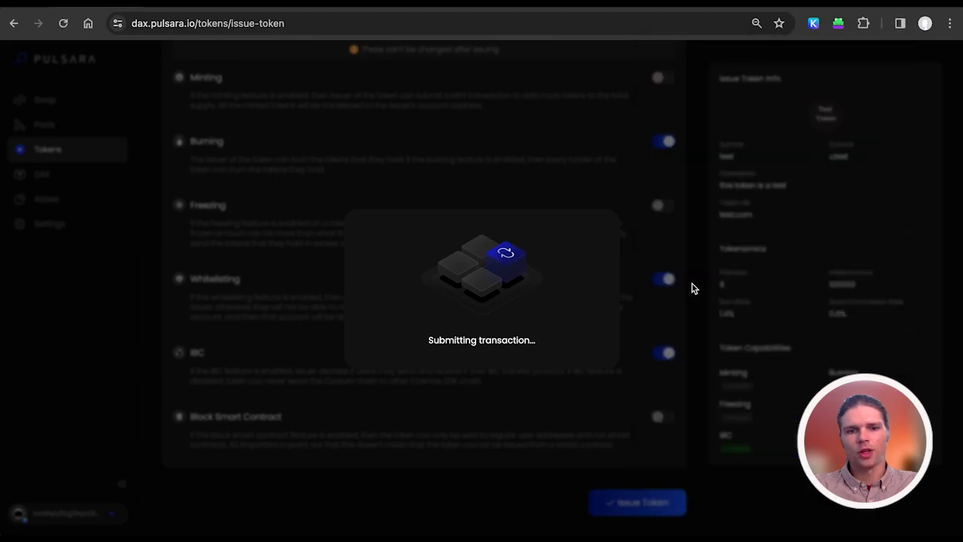
{"action": "left_click", "coordinate": [638, 503]}
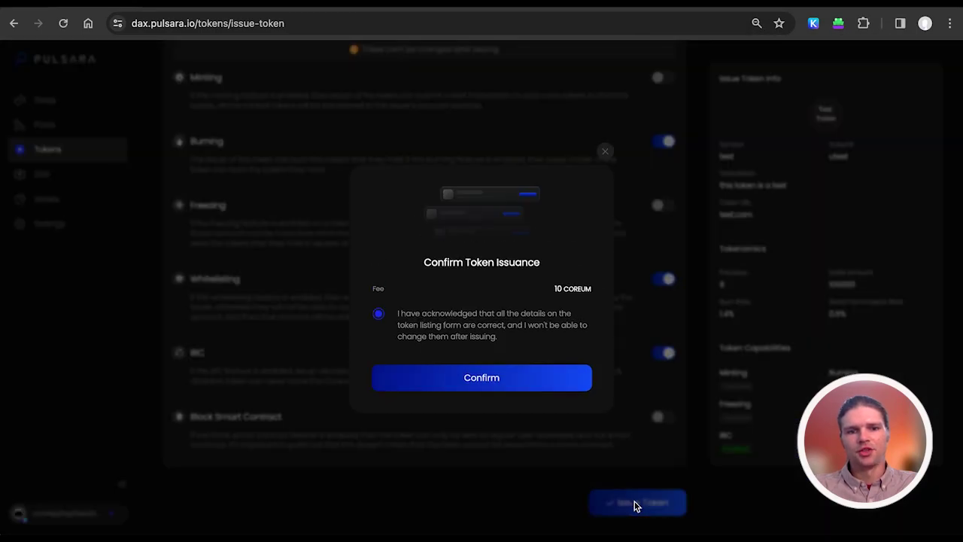
{"action": "left_click", "coordinate": [507, 388]}
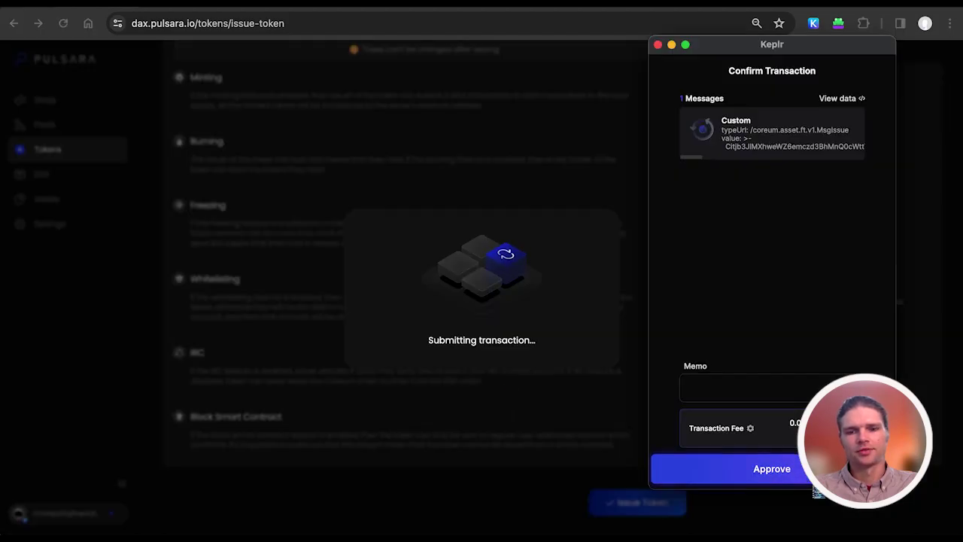
{"action": "left_click", "coordinate": [816, 481]}
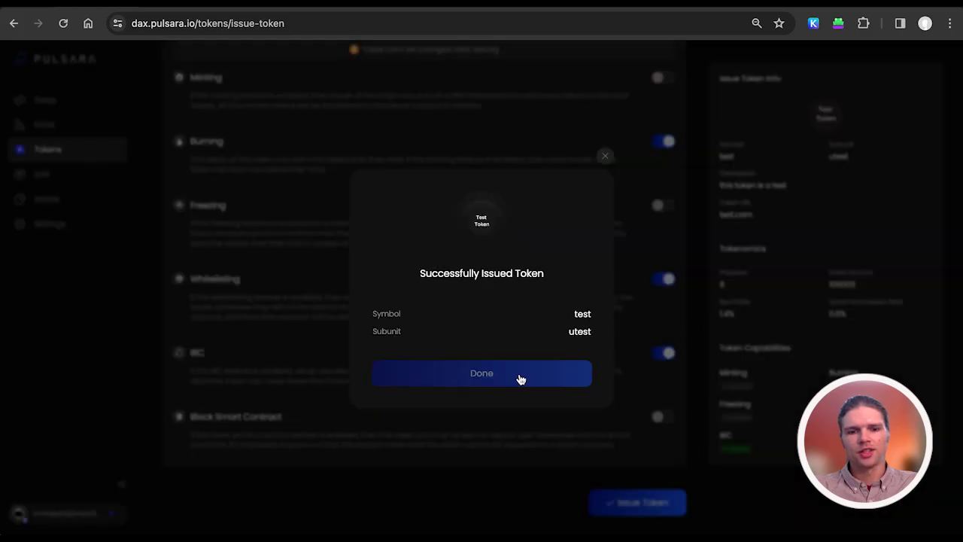
Filter the Tokens Index to 'Issued by me' and open the test token's details page.
{"action": "left_click", "coordinate": [519, 376]}
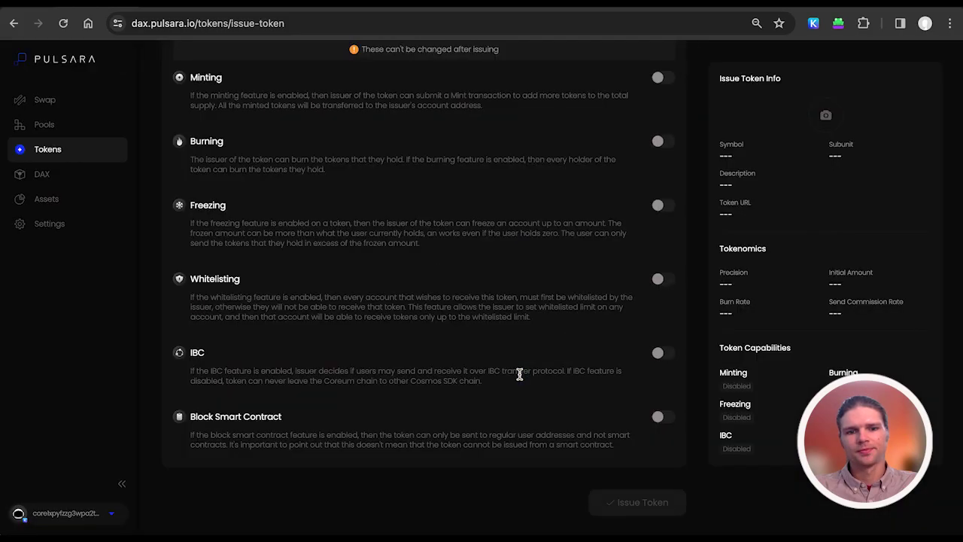
{"action": "scroll", "coordinate": [492, 92], "scroll_direction": "up", "scroll_amount": 10}
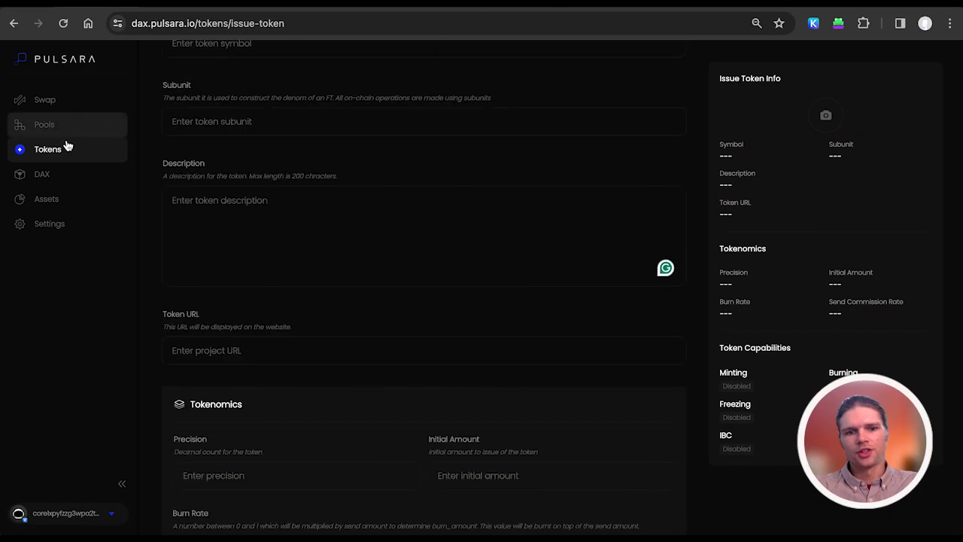
{"action": "left_click", "coordinate": [54, 152]}
{"action": "scroll", "coordinate": [712, 271], "scroll_direction": "down", "scroll_amount": 5}
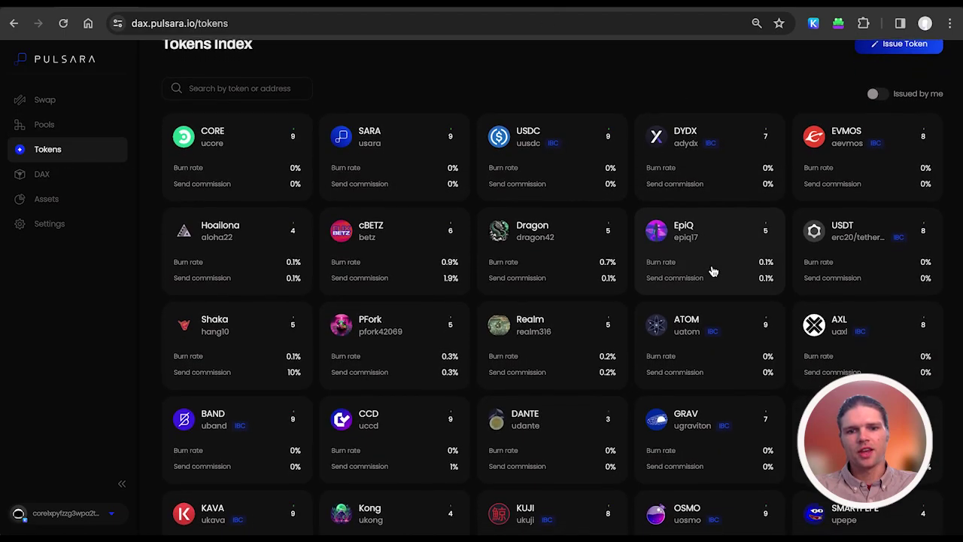
{"action": "scroll", "coordinate": [693, 412], "scroll_direction": "up", "scroll_amount": 5}
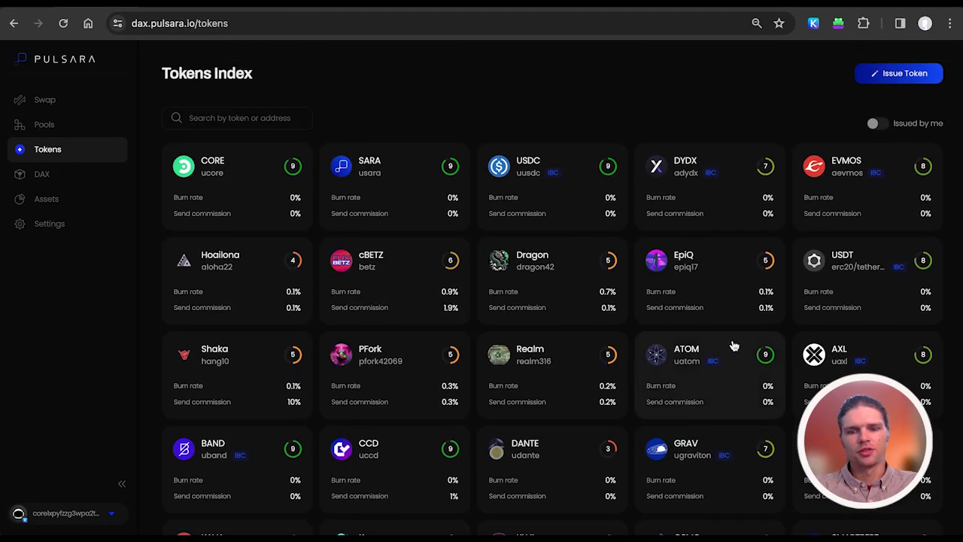
{"action": "left_click", "coordinate": [877, 125]}
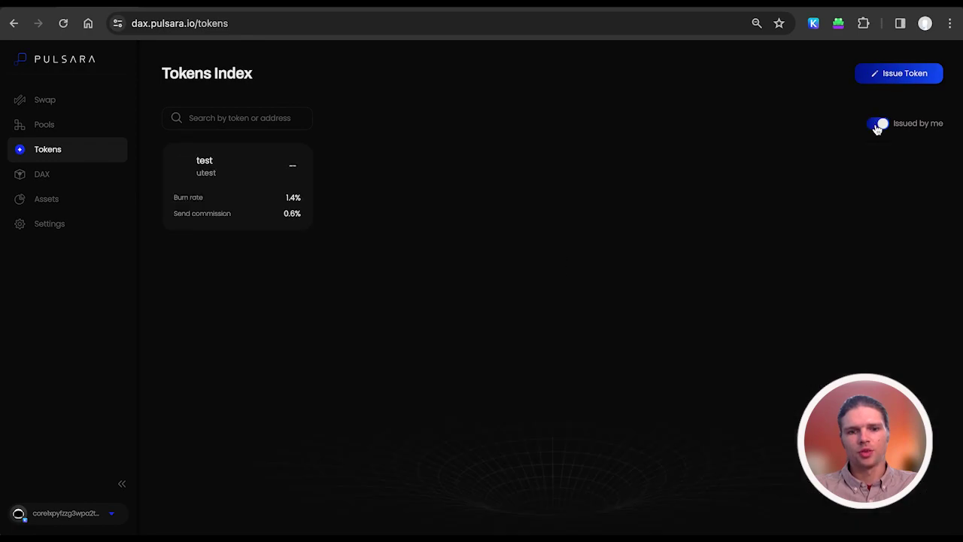
{"action": "left_click", "coordinate": [256, 221]}
{"action": "scroll", "coordinate": [619, 324], "scroll_direction": "down", "scroll_amount": 4}
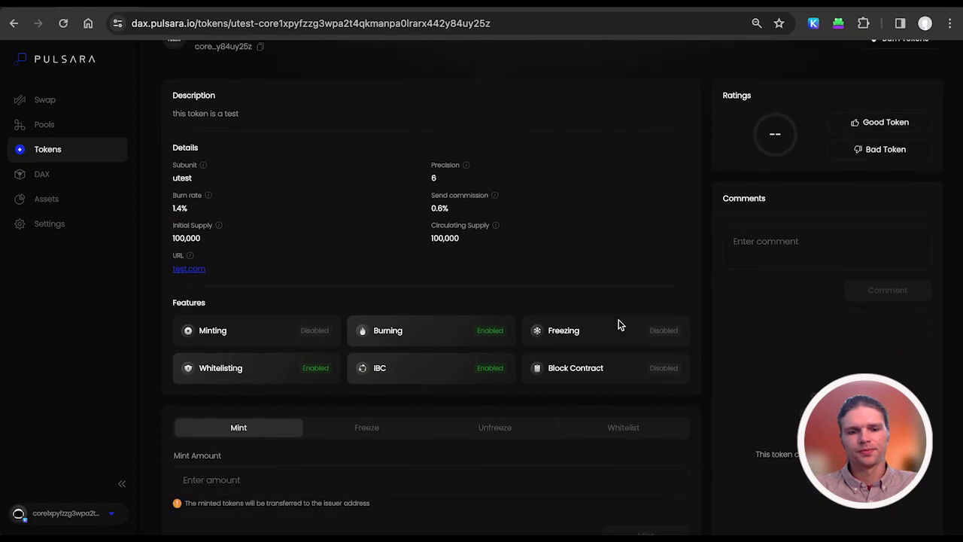
{"action": "scroll", "coordinate": [604, 459], "scroll_direction": "up", "scroll_amount": 4}
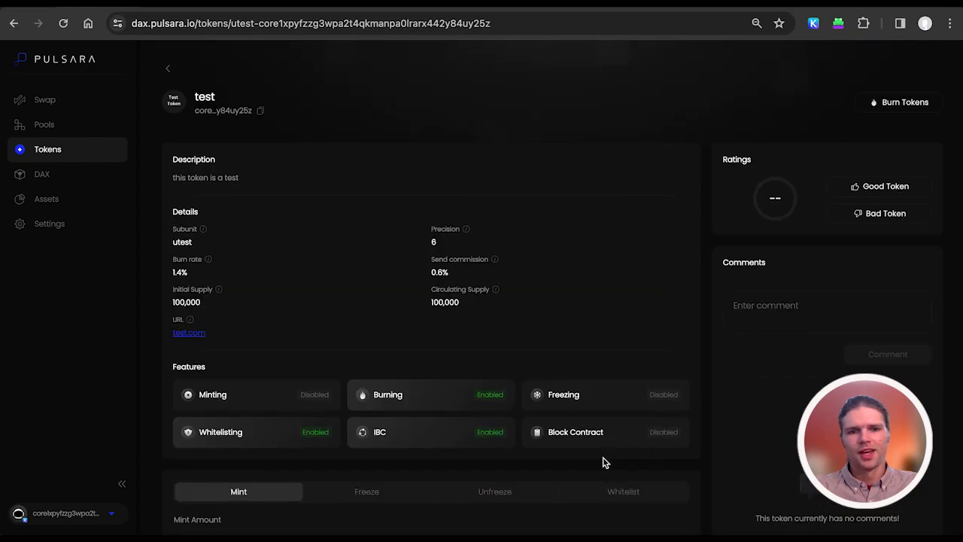